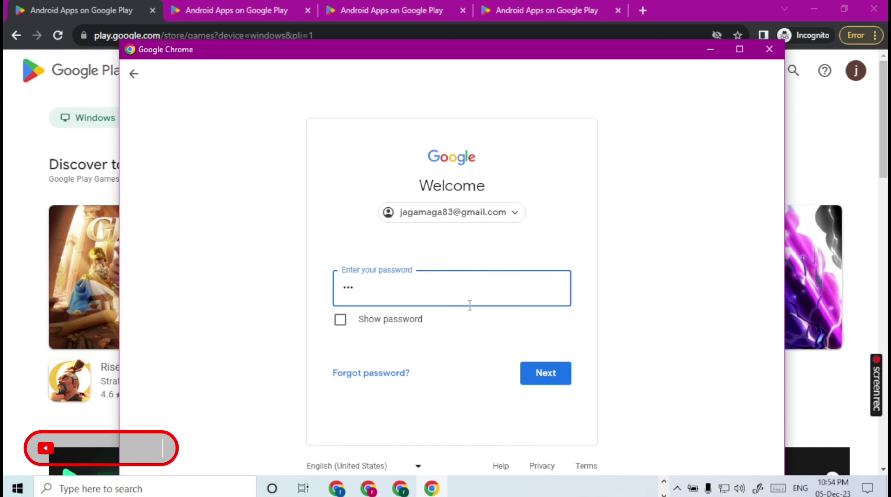
Enter the account password to sign in to the Chrome profile, turn on sync and close the welcome dialog.
key("BackSpace")
key("BackSpace")
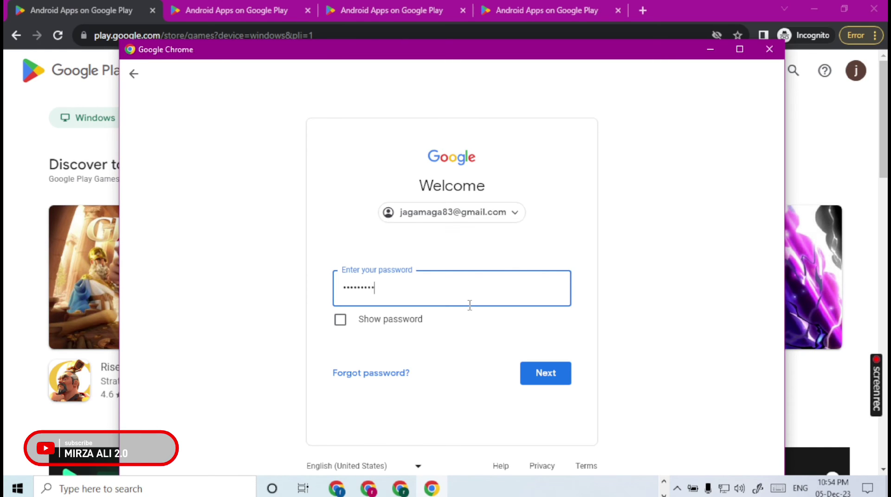
key("Return")
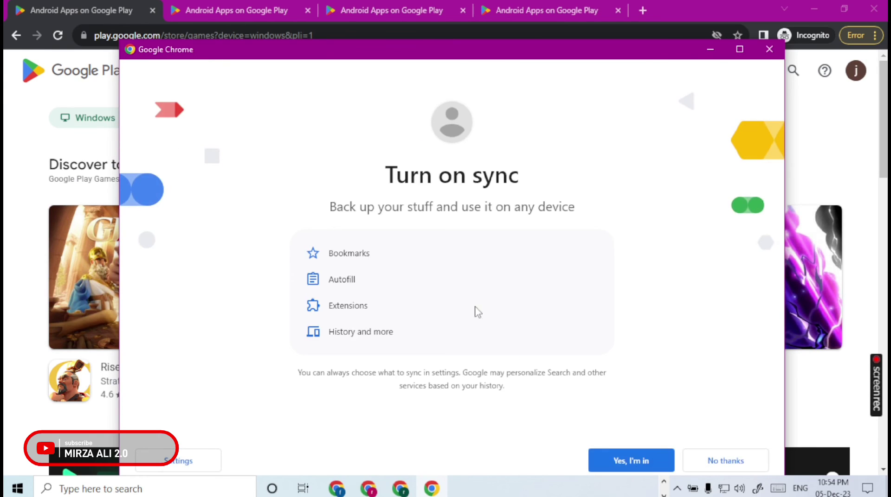
left_click(620, 460)
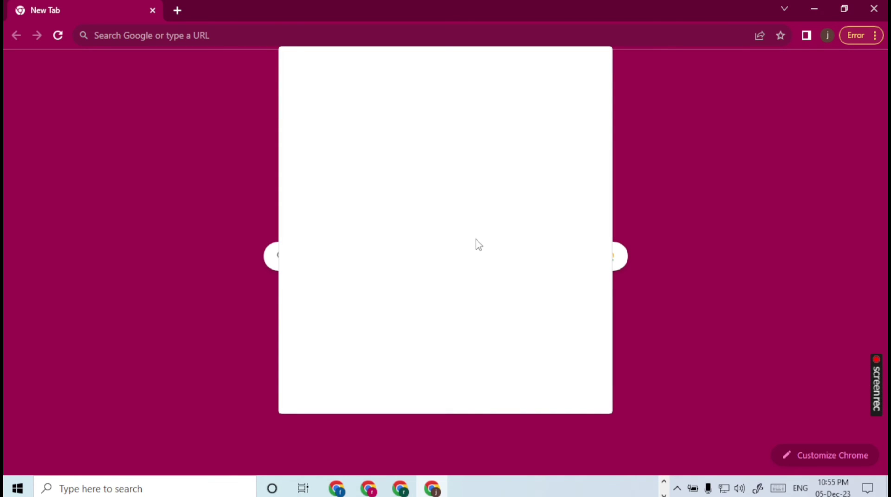
left_click(492, 388)
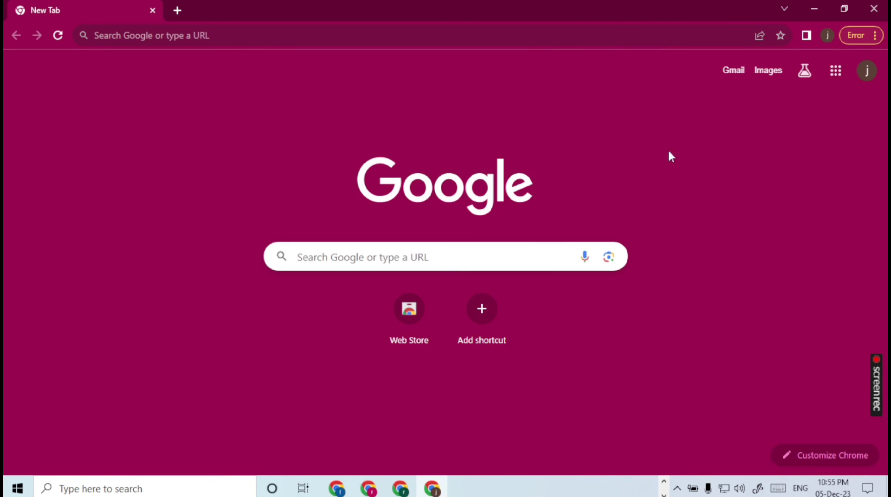
Open the Google Account's Security settings and review the options under How you sign in to Google.
left_click(866, 72)
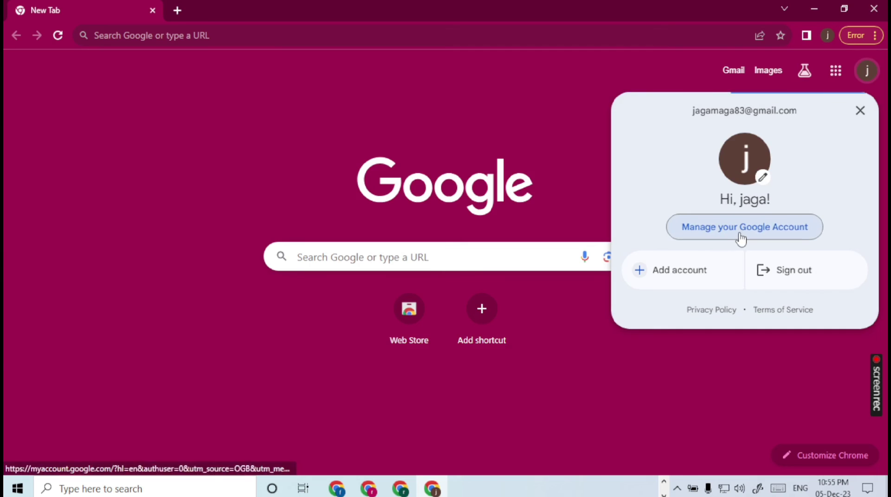
left_click(740, 235)
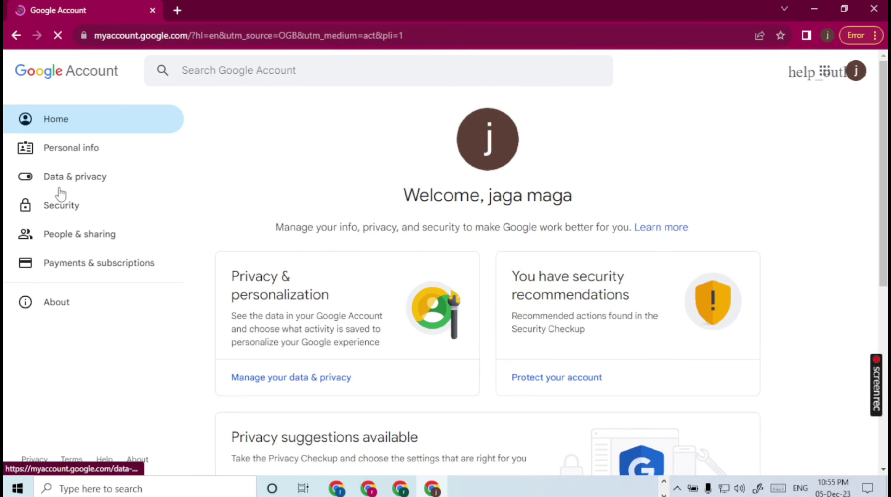
left_click(61, 206)
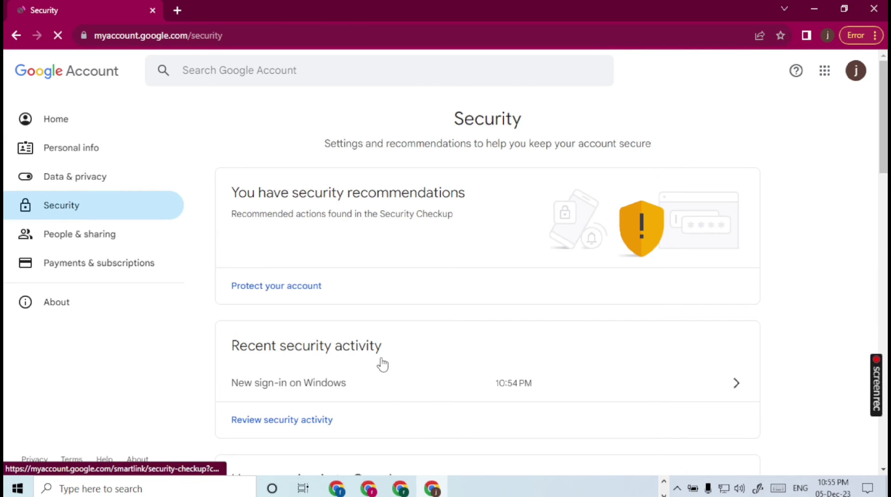
scroll(383, 365, "down", 9)
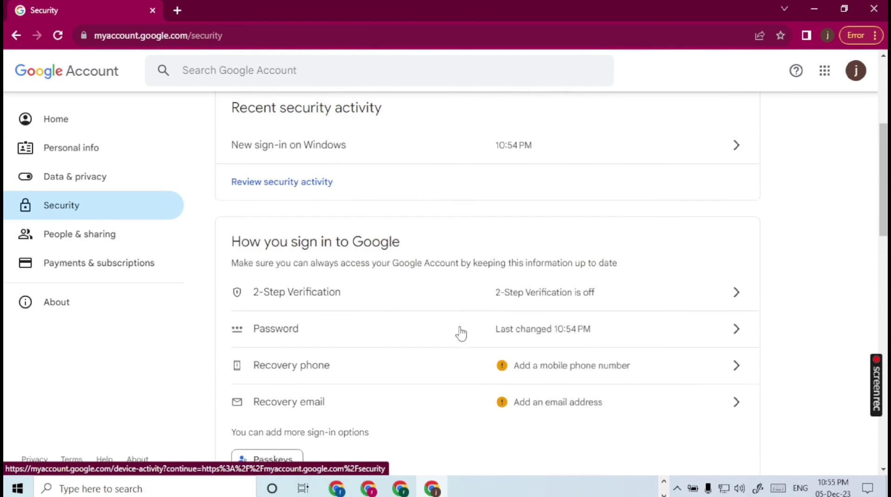
Search Google for "yt" in a new tab, accepting the ad privacy notice, and open the YouTube Premium result.
left_click(176, 11)
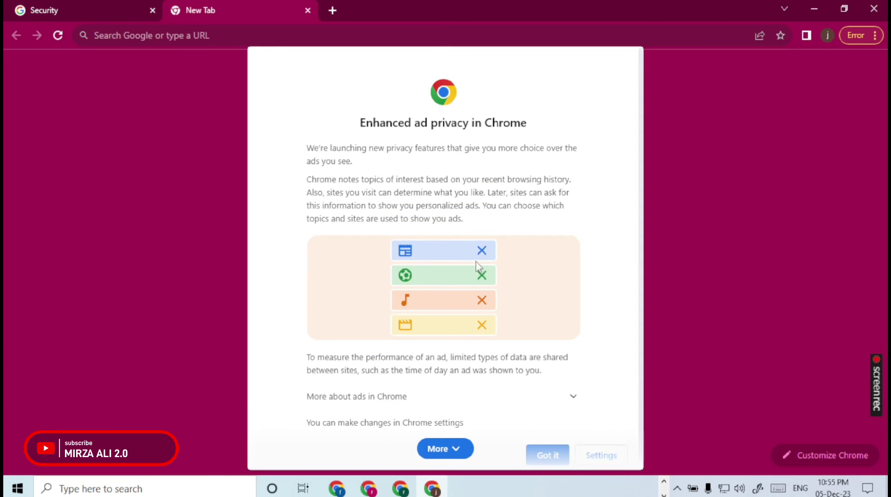
left_click(457, 450)
left_click(549, 449)
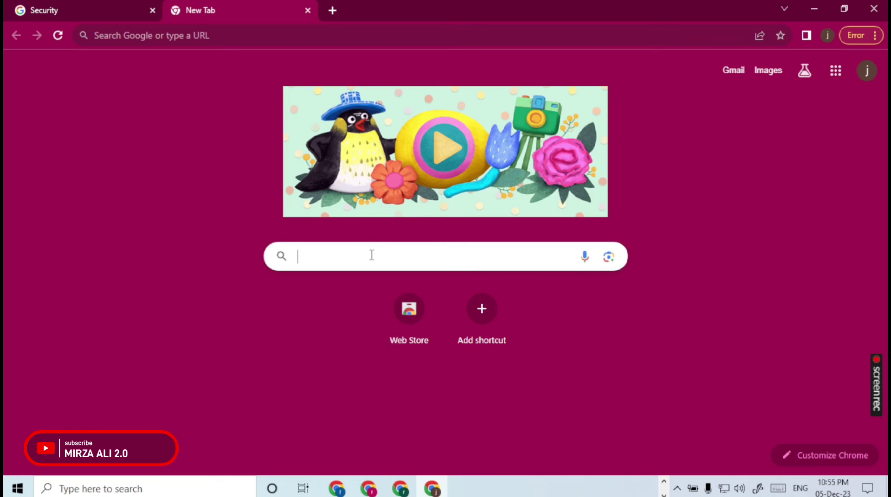
left_click(371, 254)
type("yt")
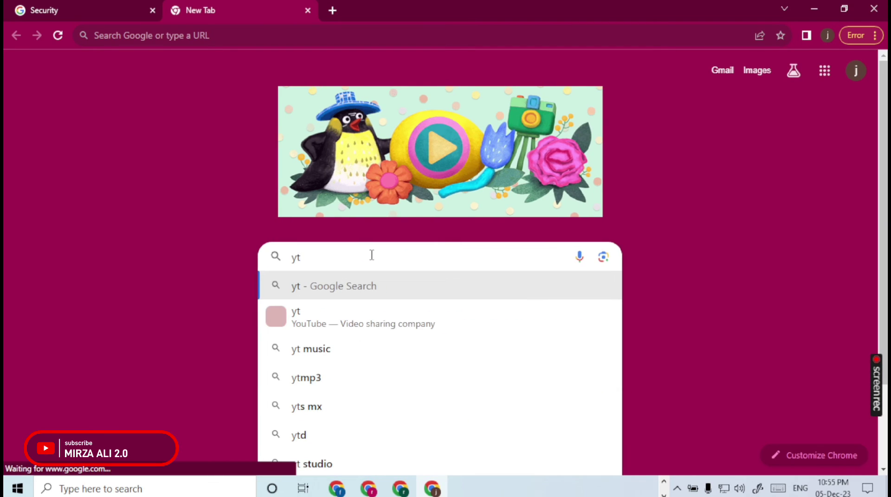
key("Return")
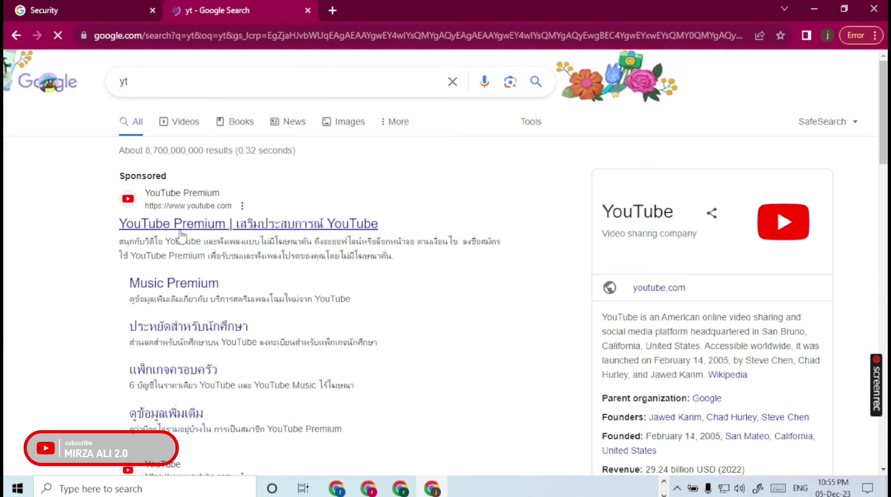
left_click(181, 232)
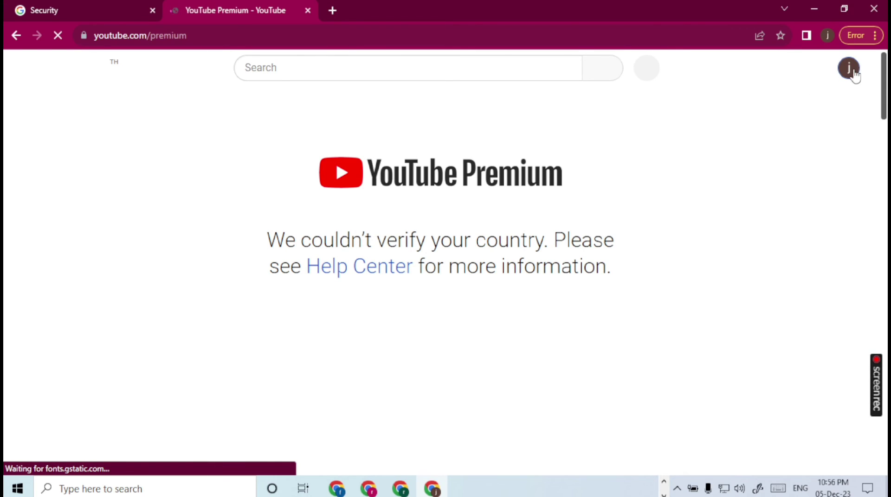
Create a YouTube channel for the signed-in account with the suggested channel name.
left_click(850, 70)
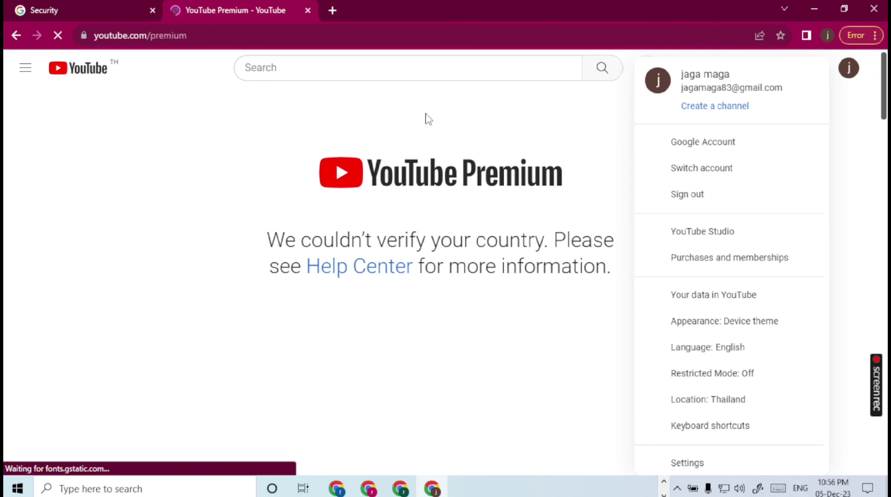
left_click(706, 109)
left_click(643, 442)
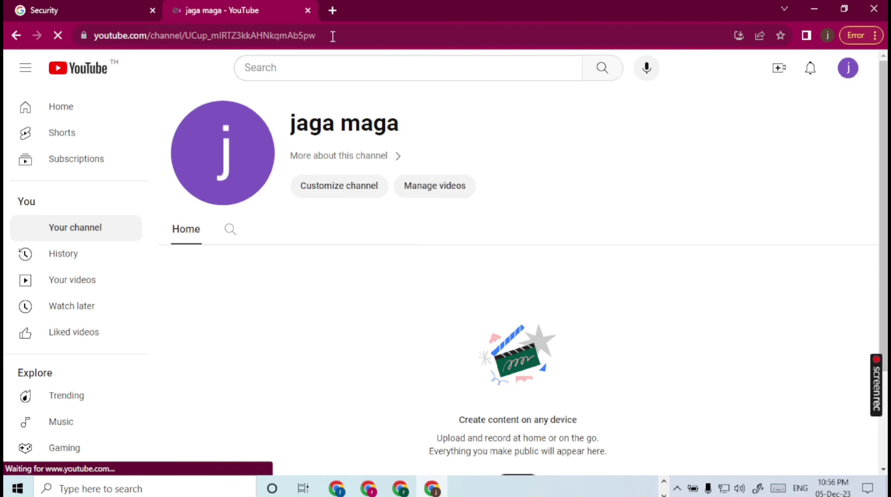
Search Google for "adsense" in a new tab, dismissing the Memory Saver notice, and open the Google AdSense site.
left_click(332, 9)
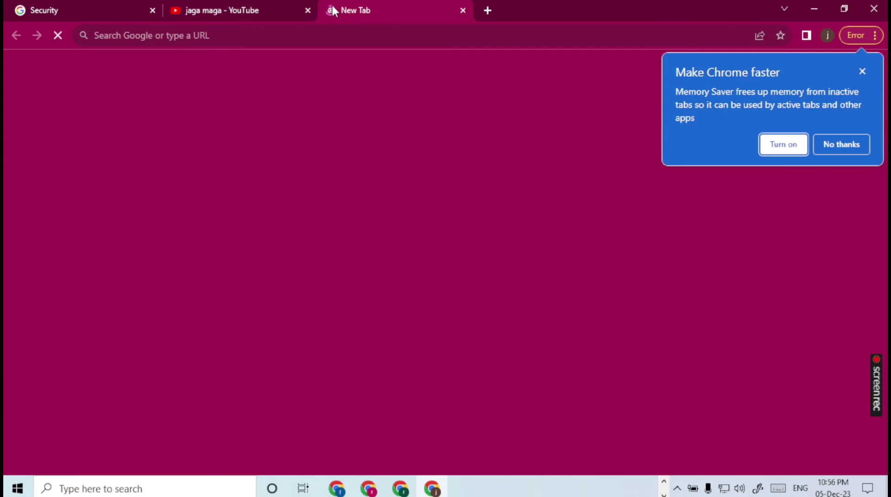
left_click(861, 71)
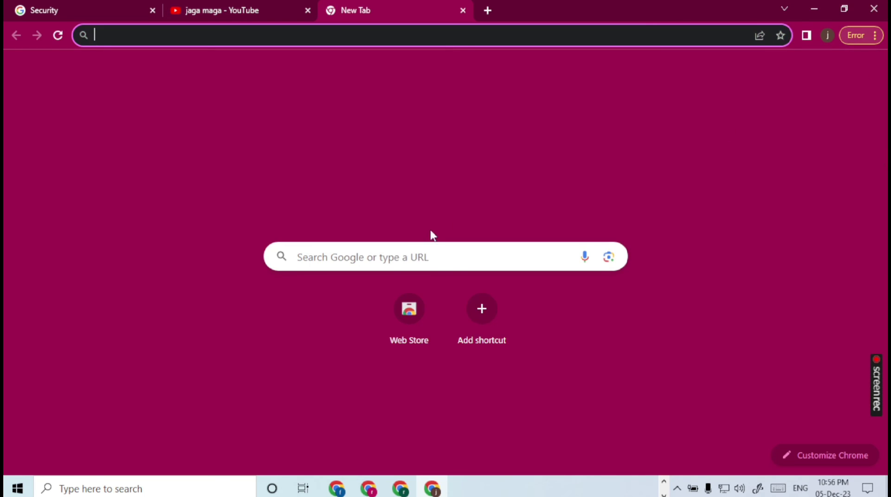
left_click(392, 255)
type("ads")
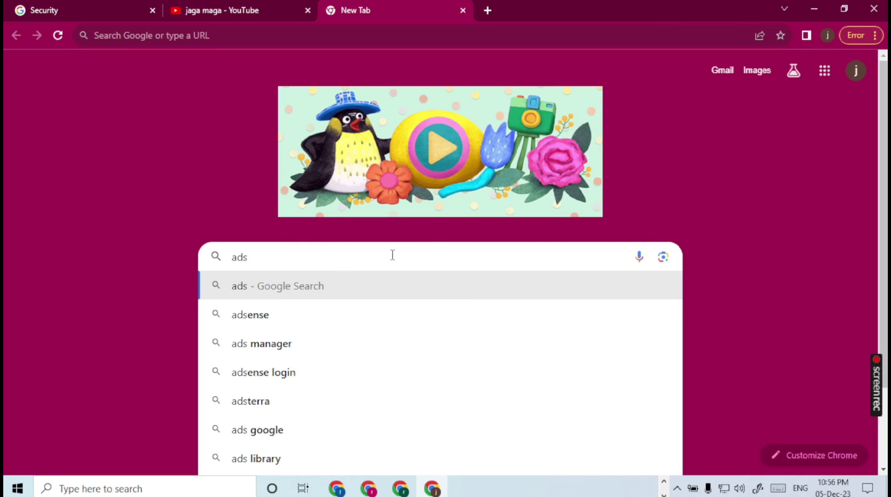
left_click(255, 315)
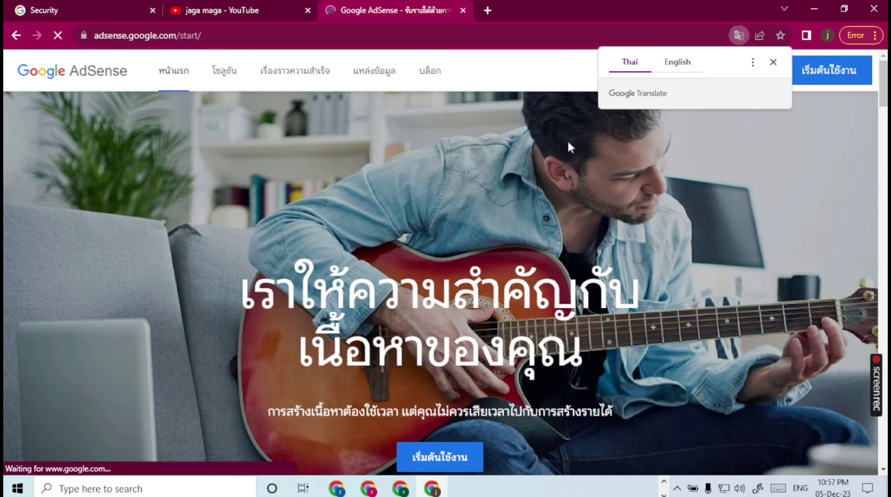
Start the AdSense sign-up with the signed-in account, stating there is no site yet and declining customized help and performance suggestions.
left_click(821, 78)
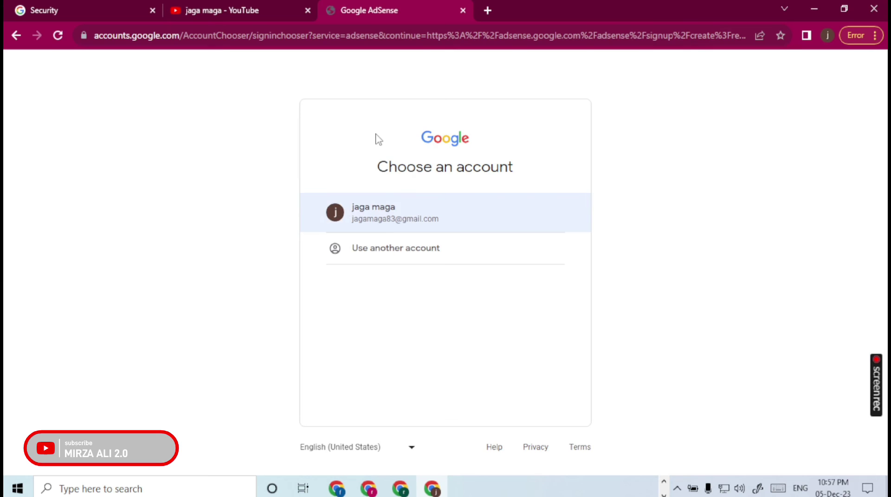
left_click(380, 222)
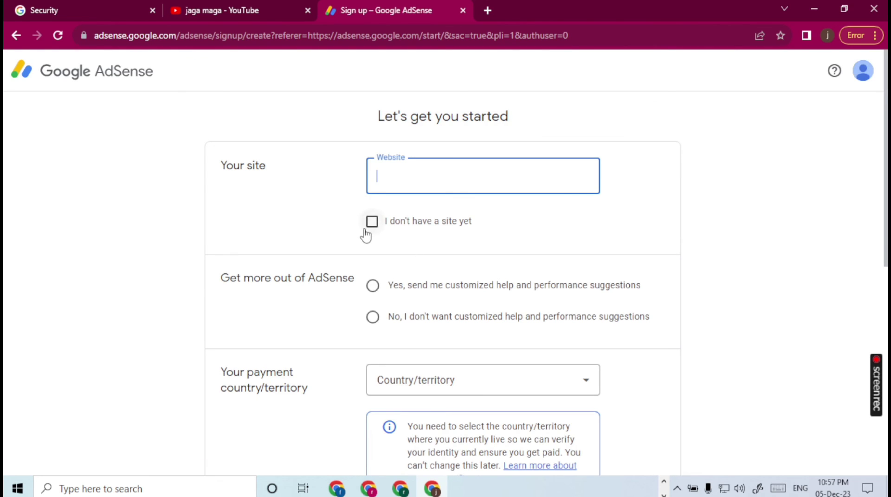
left_click(371, 222)
left_click(373, 317)
Set the payment country/territory in the AdSense sign-up form to United Kingdom.
scroll(444, 317, "down", 3)
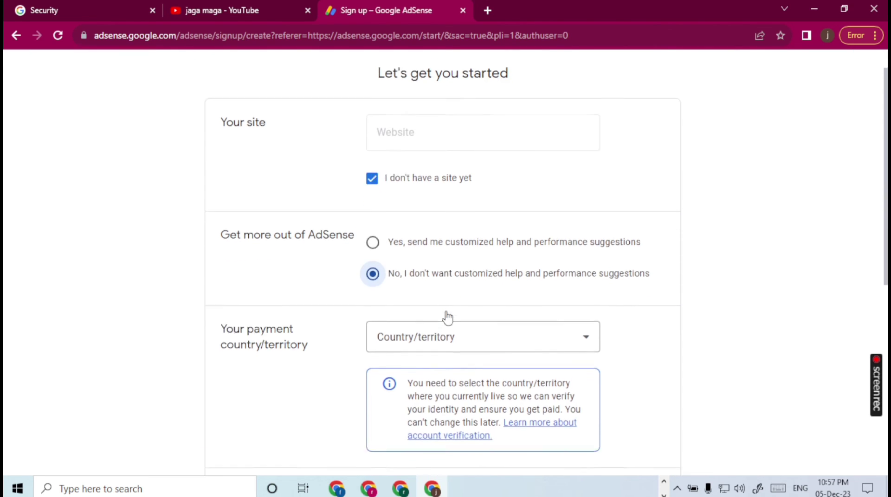
left_click(478, 240)
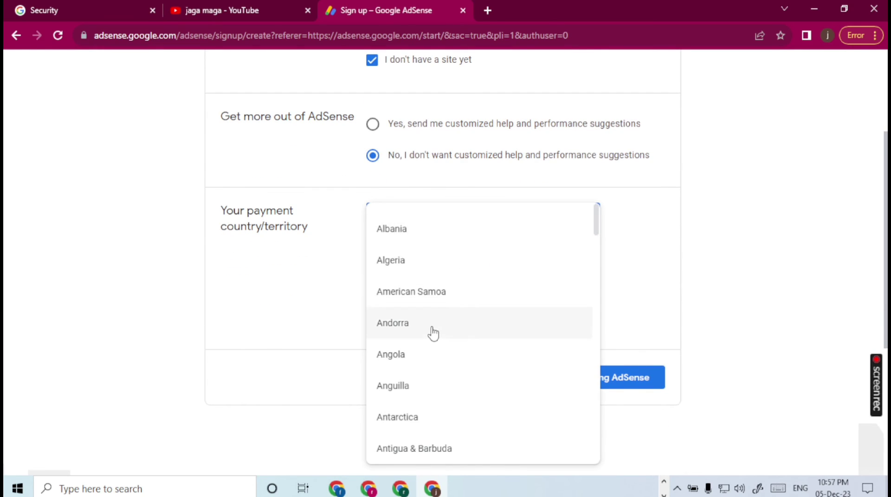
scroll(432, 332, "down", 3)
scroll(432, 333, "down", 20)
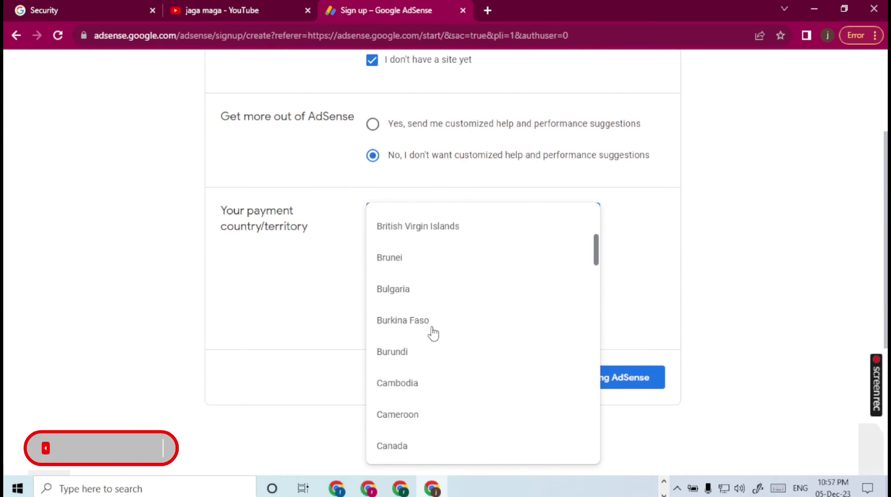
scroll(433, 332, "down", 15)
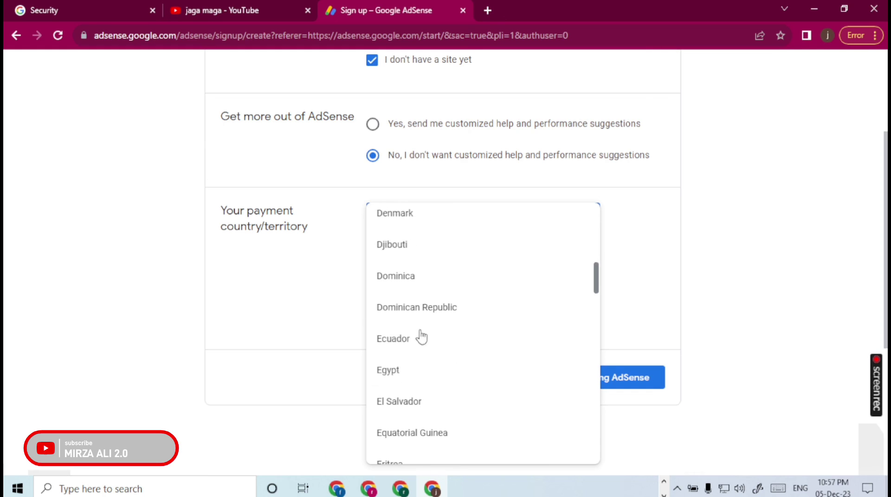
scroll(376, 410, "down", 12)
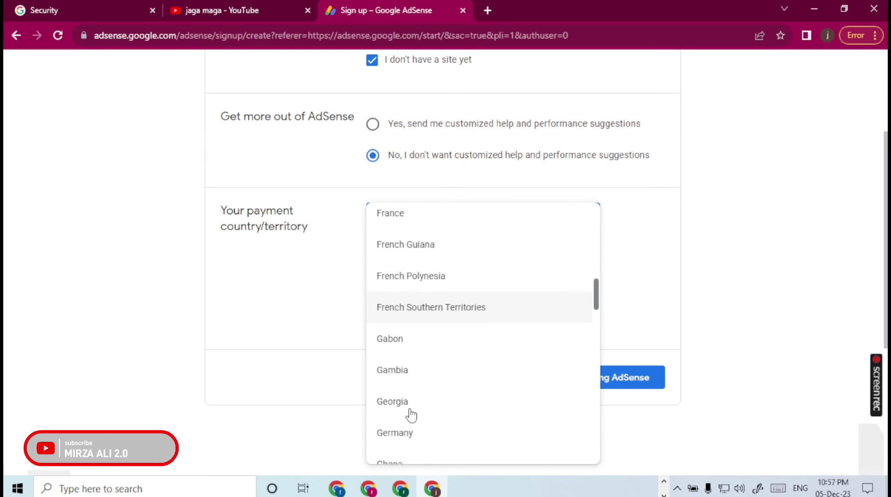
scroll(410, 416, "down", 10)
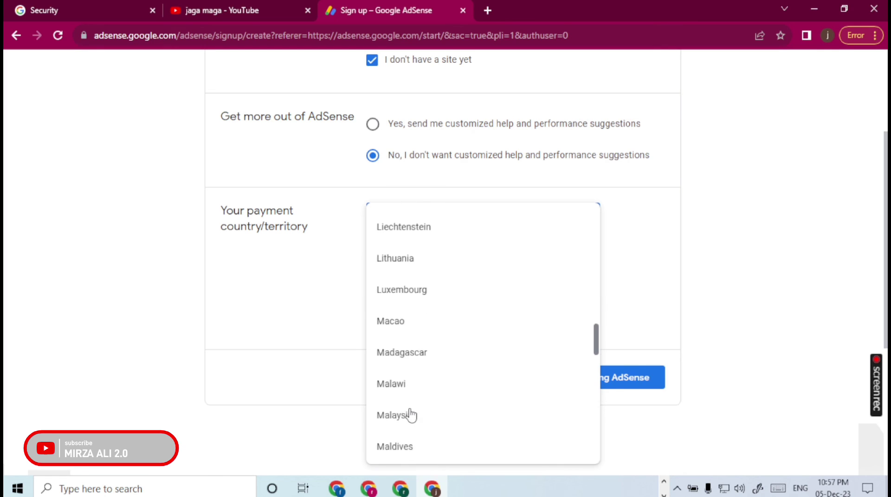
scroll(410, 415, "down", 3)
scroll(410, 415, "down", 8)
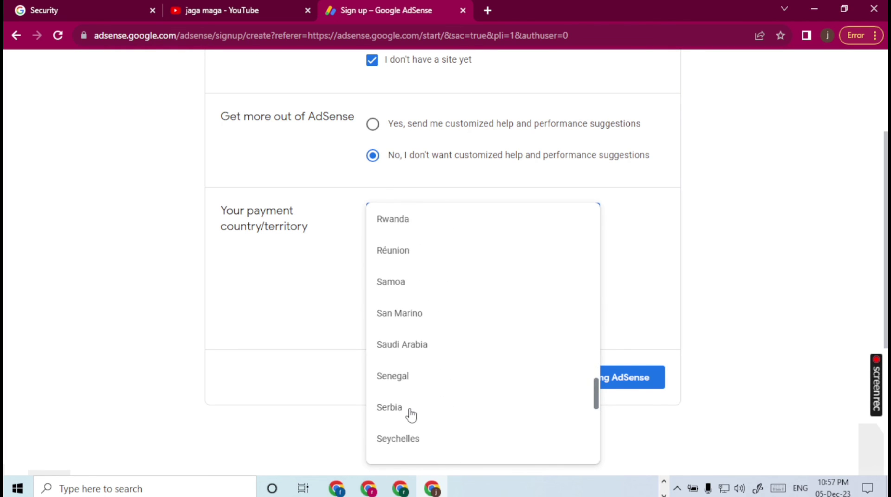
scroll(410, 415, "down", 12)
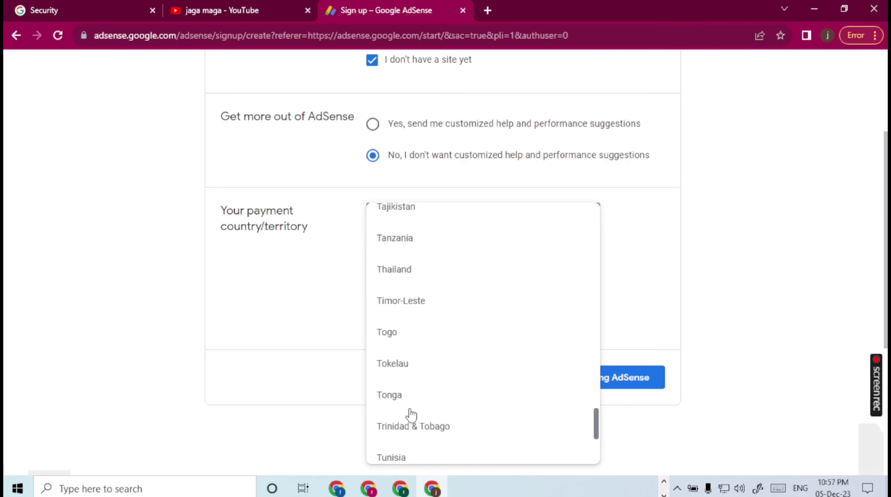
scroll(411, 415, "down", 10)
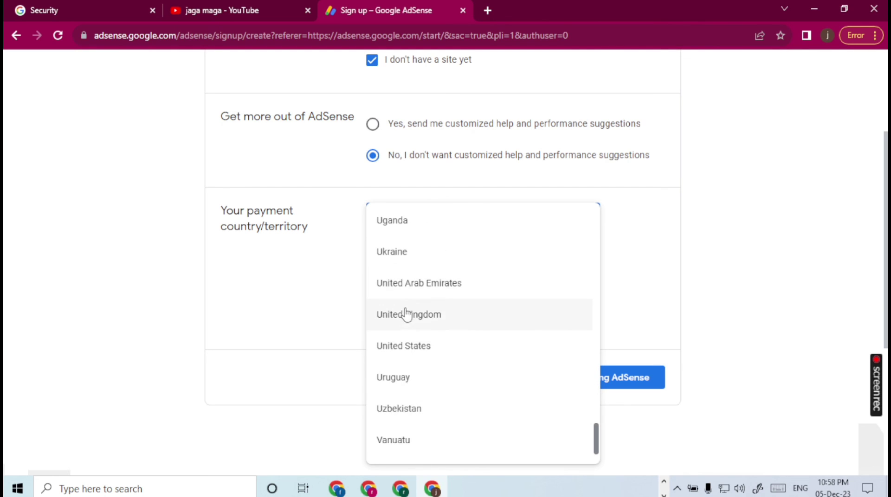
left_click(407, 318)
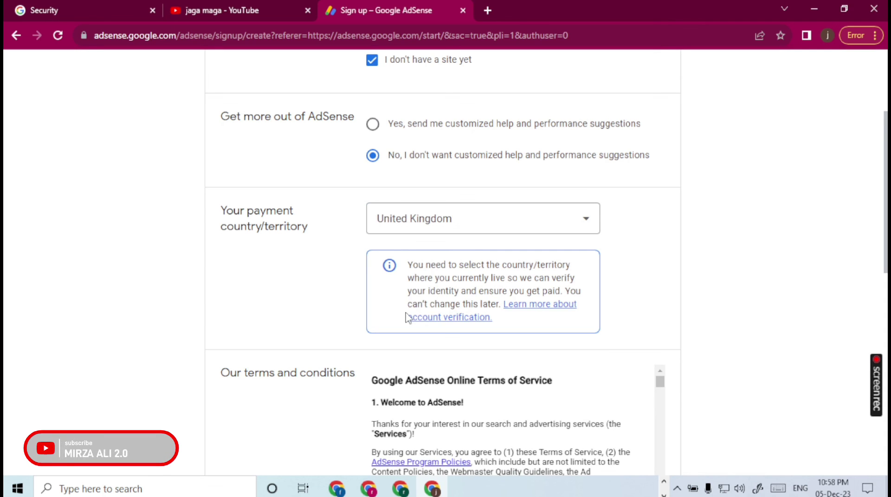
Accept the AdSense terms of service agreement and submit the sign-up form to start using AdSense.
scroll(407, 318, "down", 9)
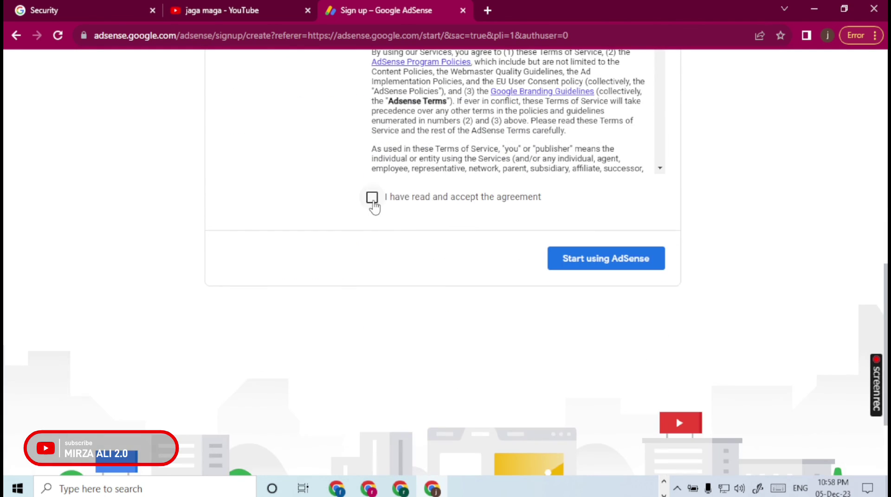
left_click(373, 204)
left_click(600, 262)
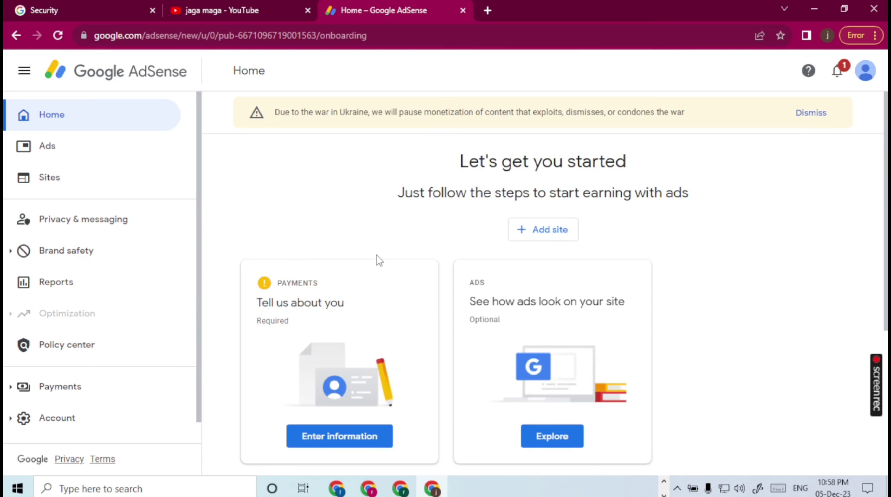
Open the AdSense payment information form, fill in the street address from a London address suggestion, and submit the individual payments profile.
scroll(379, 279, "down", 3)
left_click(370, 320)
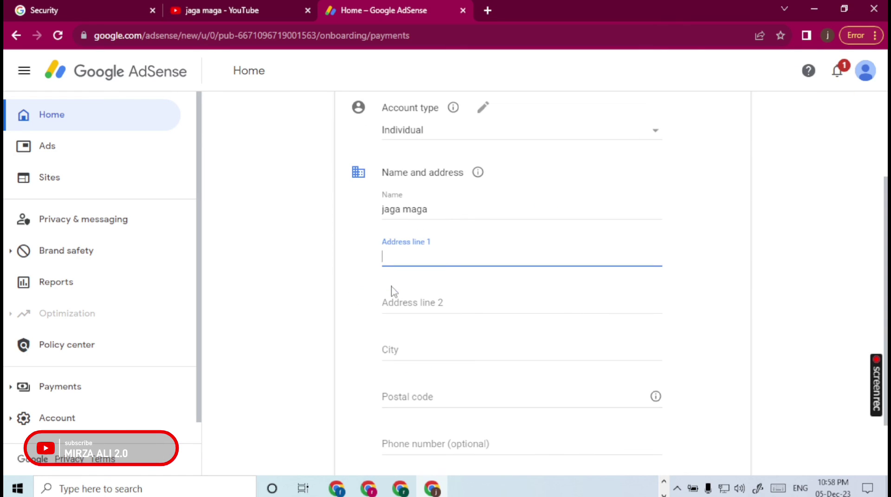
type("5")
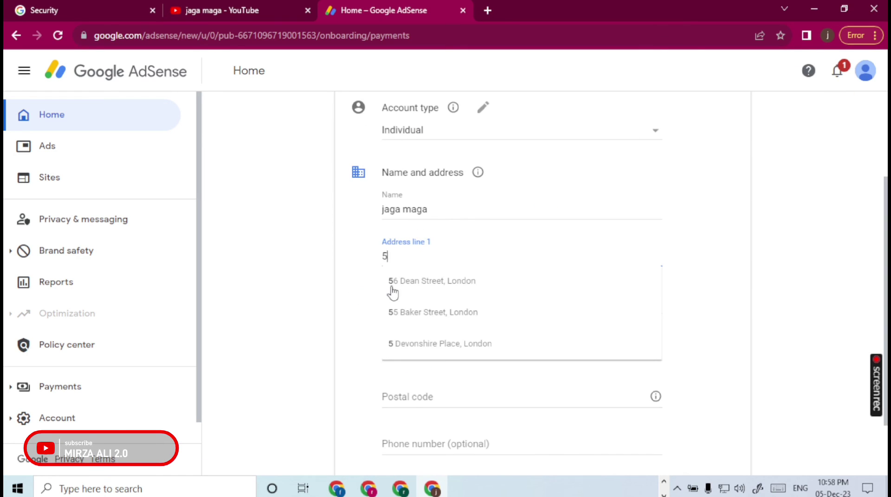
left_click(443, 281)
scroll(464, 304, "down", 2)
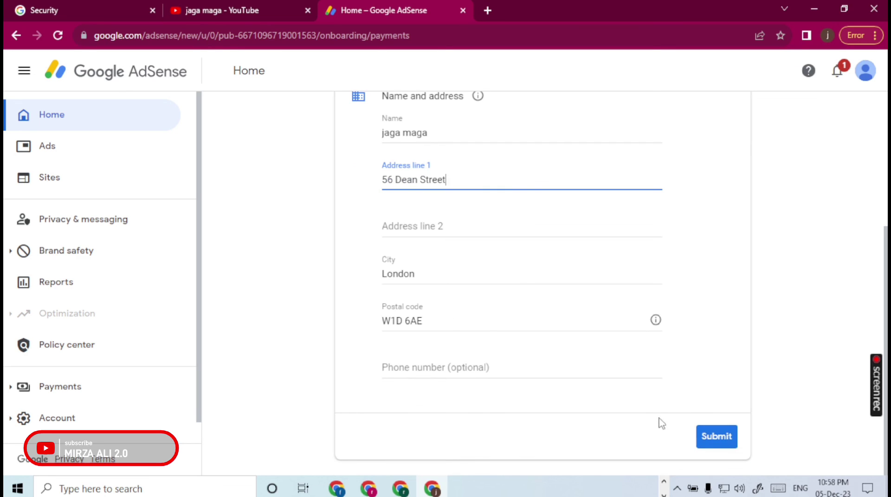
left_click(708, 438)
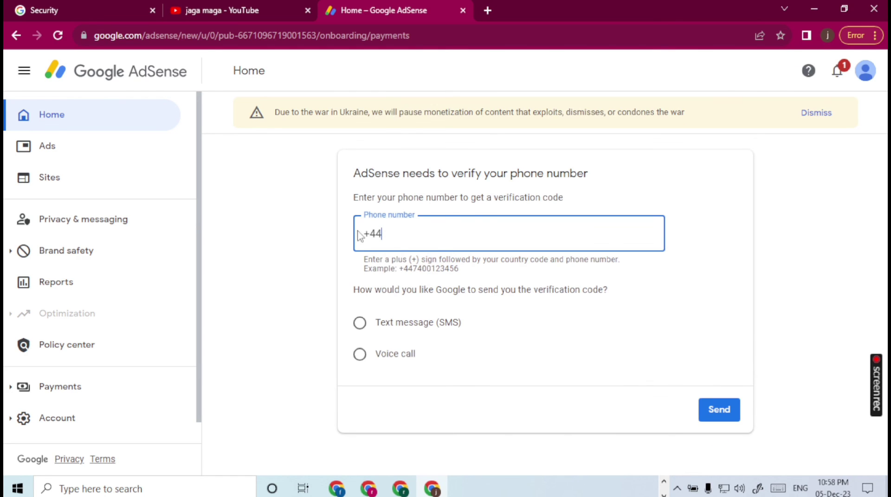
Open a new tab beside AdSense, minimize that browser window, and close the incognito window with the Google Play tabs.
left_click(487, 11)
left_click(817, 5)
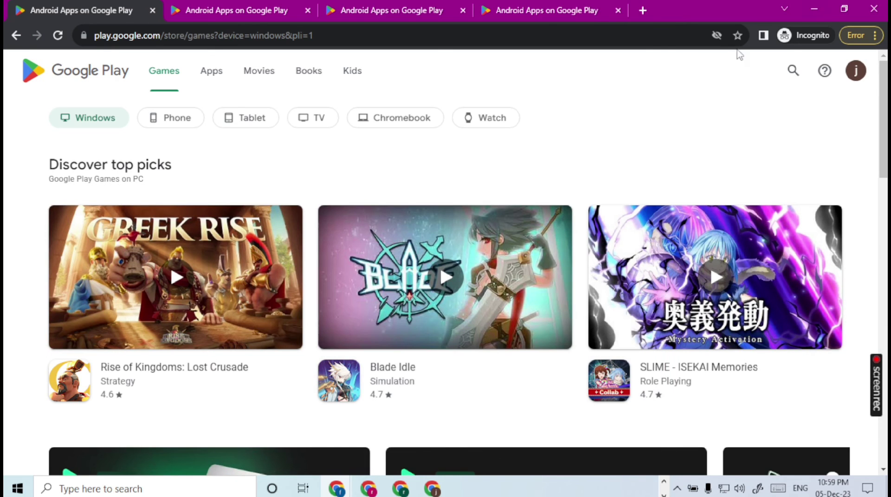
left_click(872, 10)
Bring up each of the four Chrome profile windows in turn and minimize them all to clear the desktop.
left_click(337, 488)
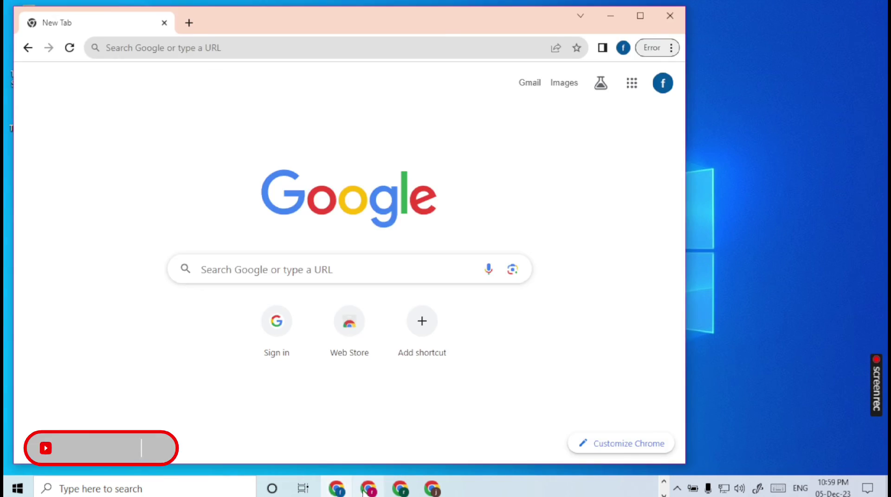
left_click(368, 488)
left_click(401, 490)
left_click(432, 488)
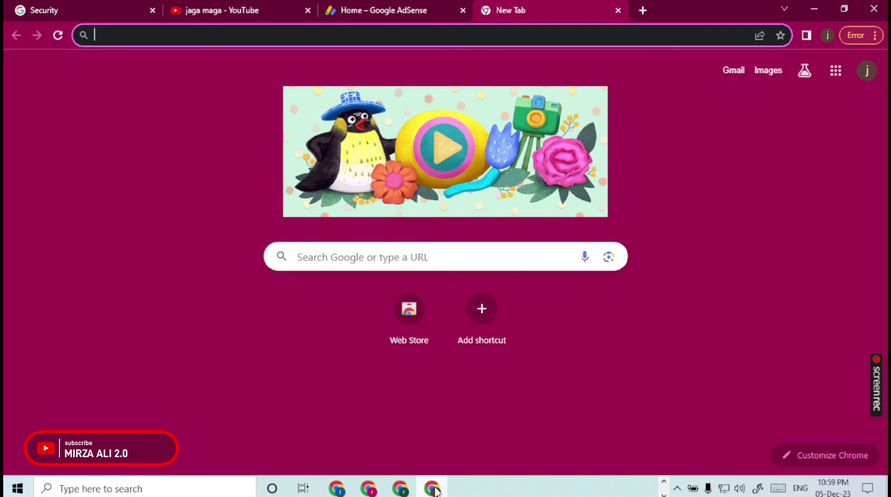
left_click(432, 488)
left_click(401, 489)
left_click(368, 488)
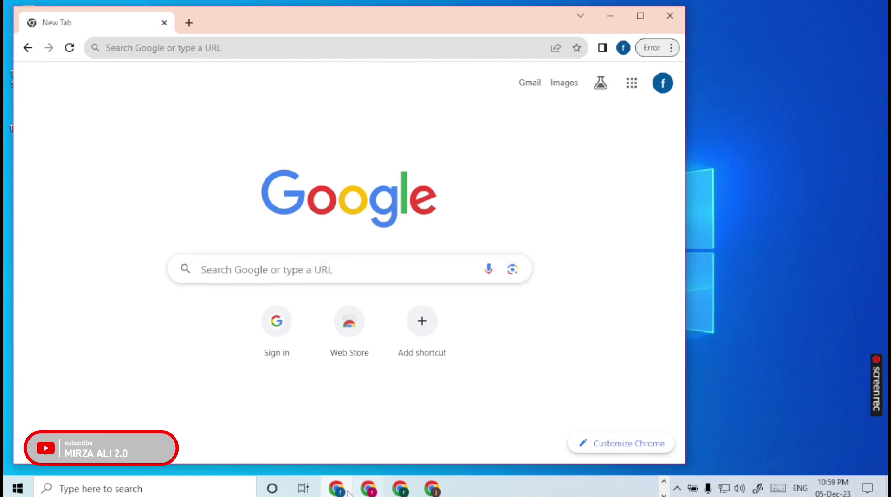
left_click(337, 488)
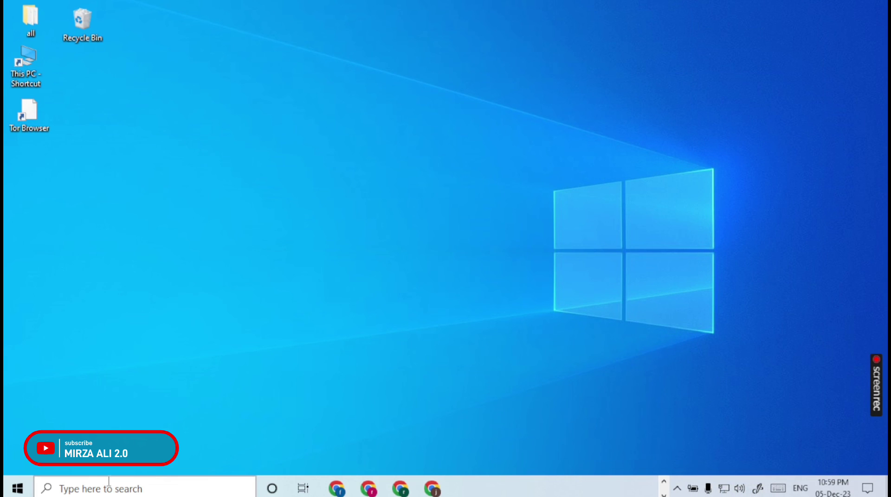
left_click(90, 490)
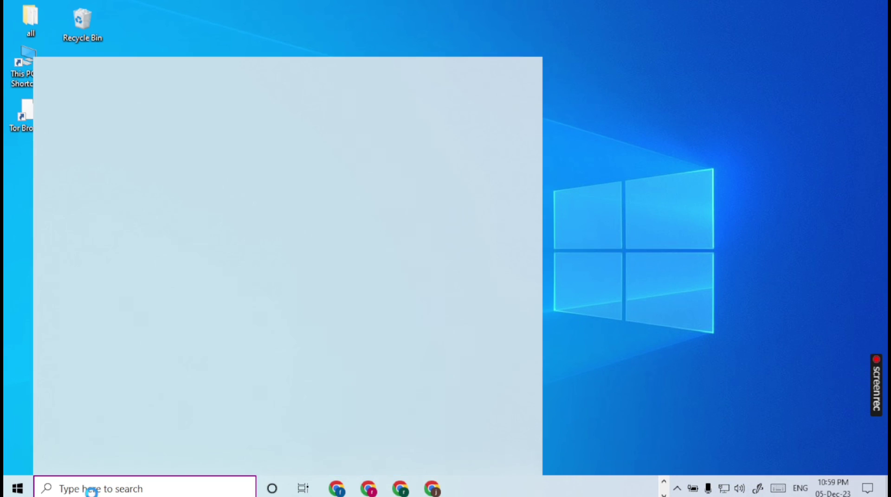
left_click(622, 275)
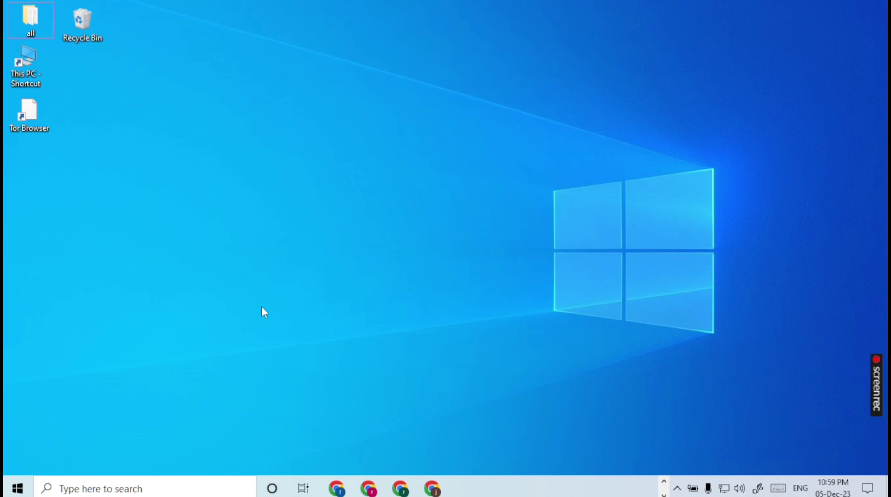
Open the Recent folder with the Run command "recent", check it for items, and close its window.
key("super+r")
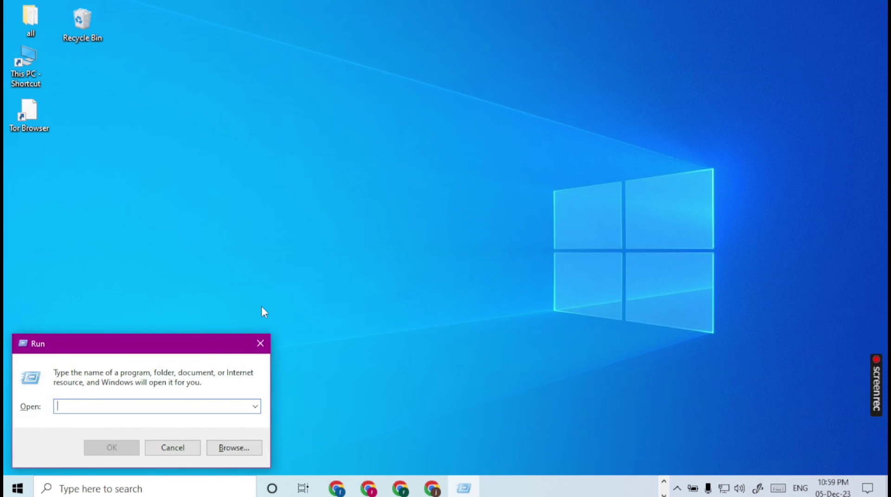
type("re")
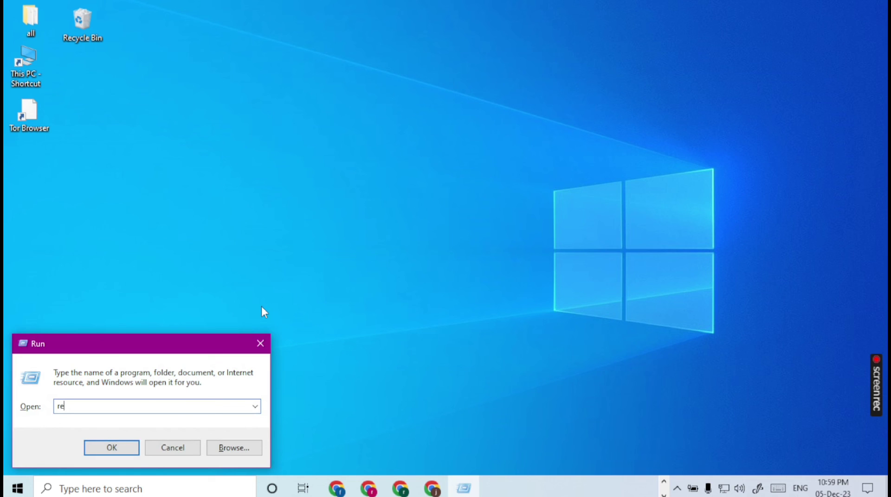
type("cent")
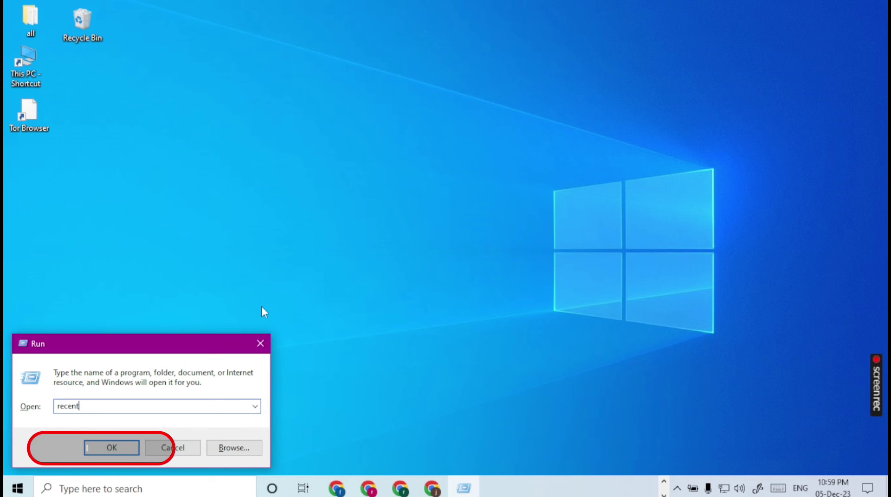
key("Return")
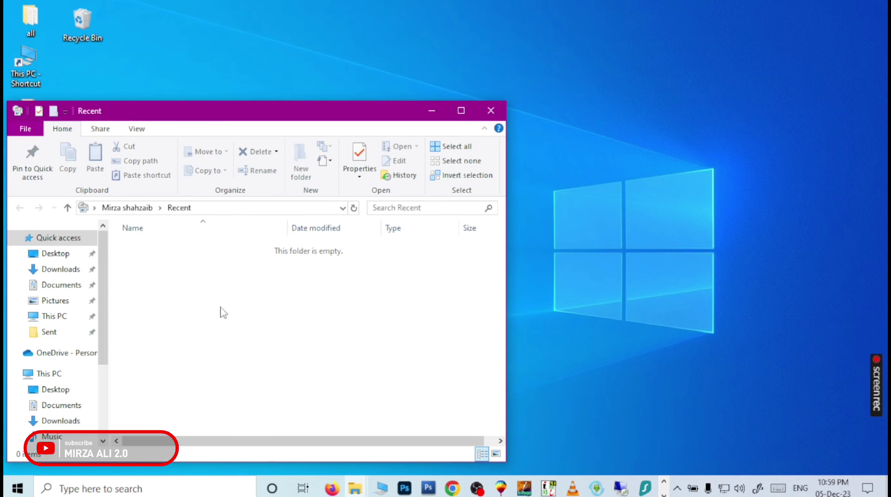
left_click(491, 110)
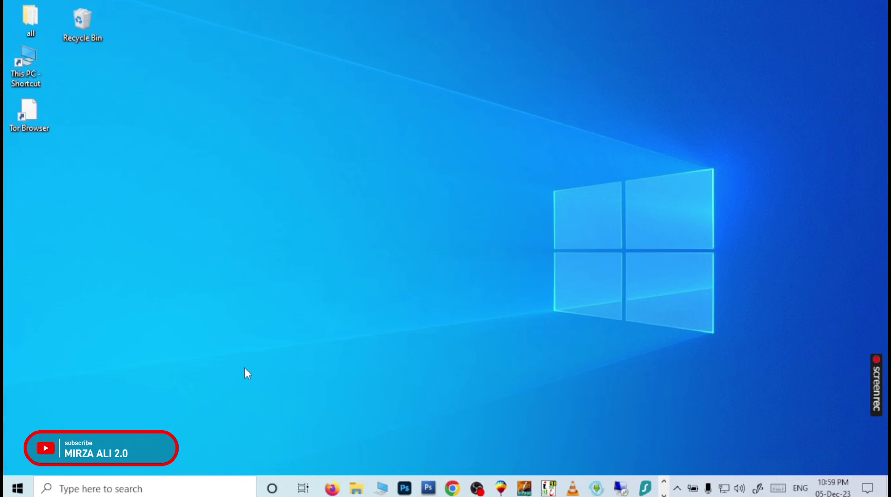
Open the Windows Temp folder with the Run command "temp" and delete all of its contents.
key("super+r")
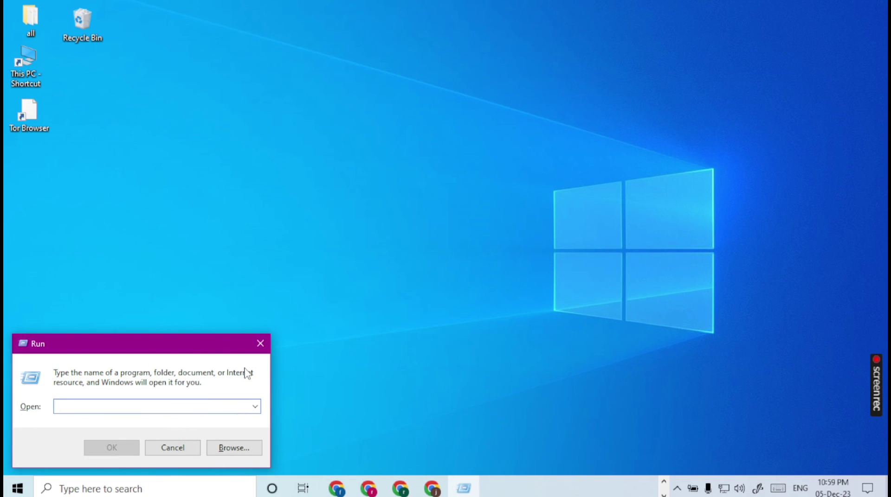
type("temp")
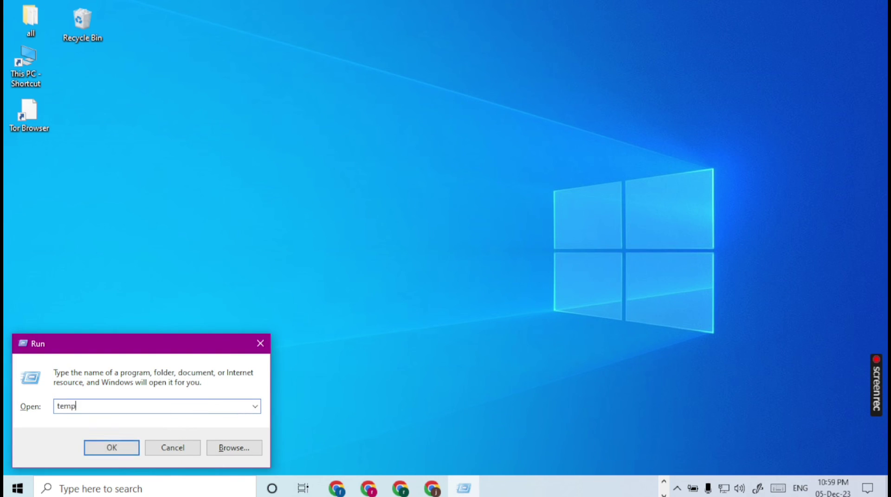
key("Return")
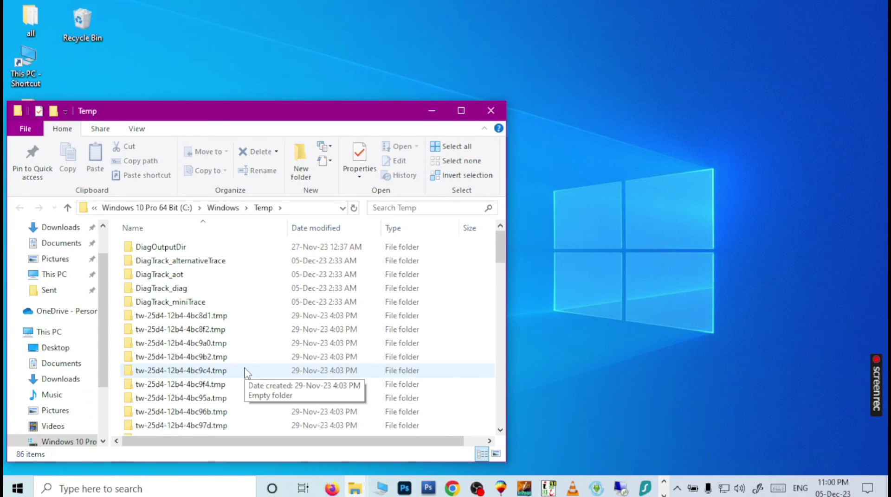
key("ctrl+a")
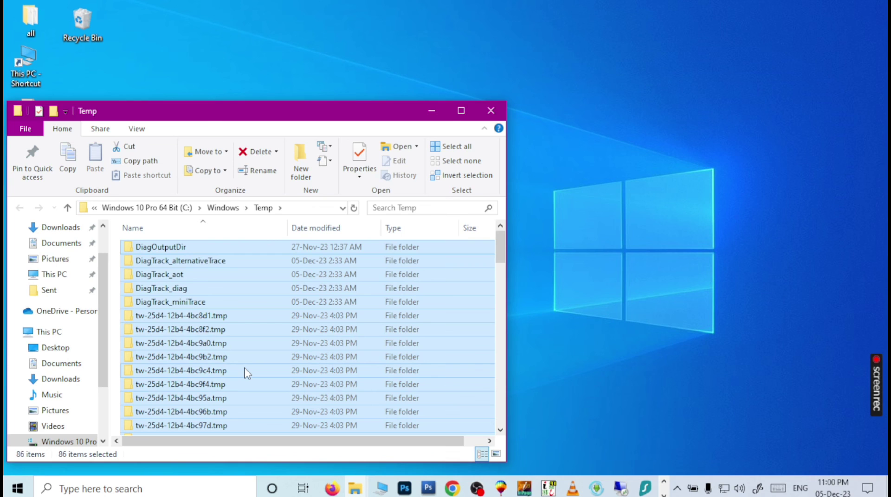
key("Delete")
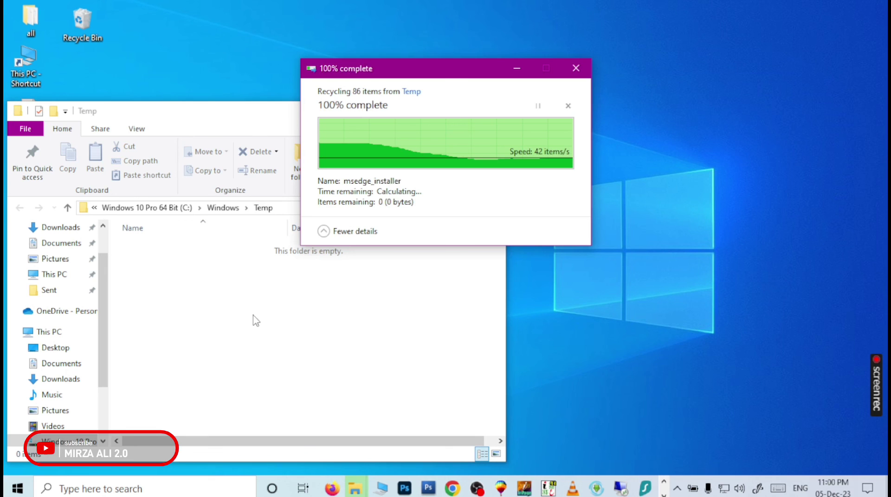
Execute "tree" from the Run dialog and minimize the Temp folder window.
key("super+r")
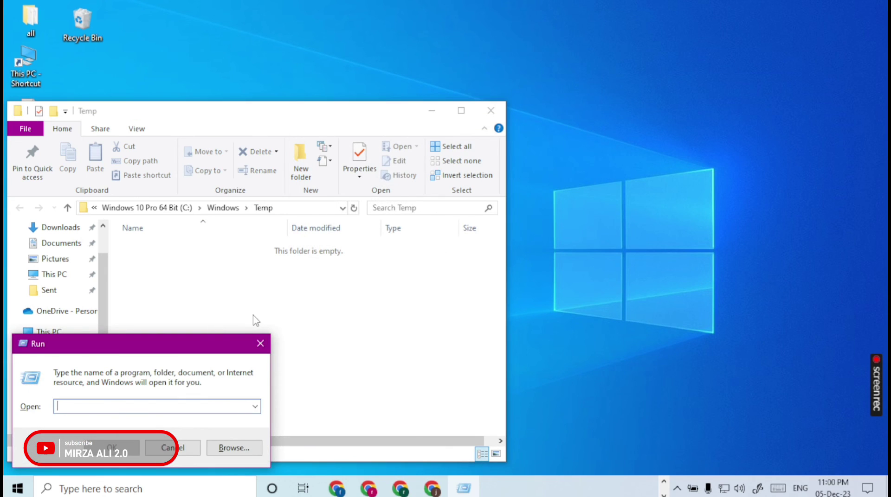
type("tree")
key("Return")
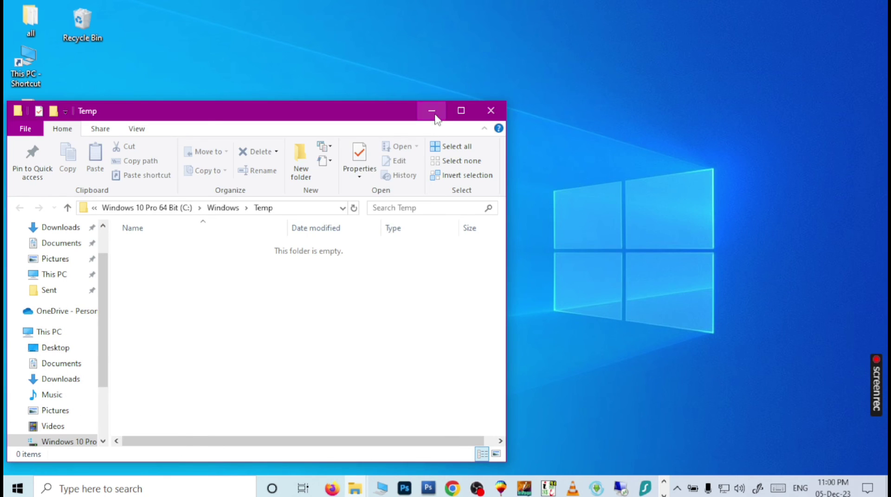
left_click(433, 112)
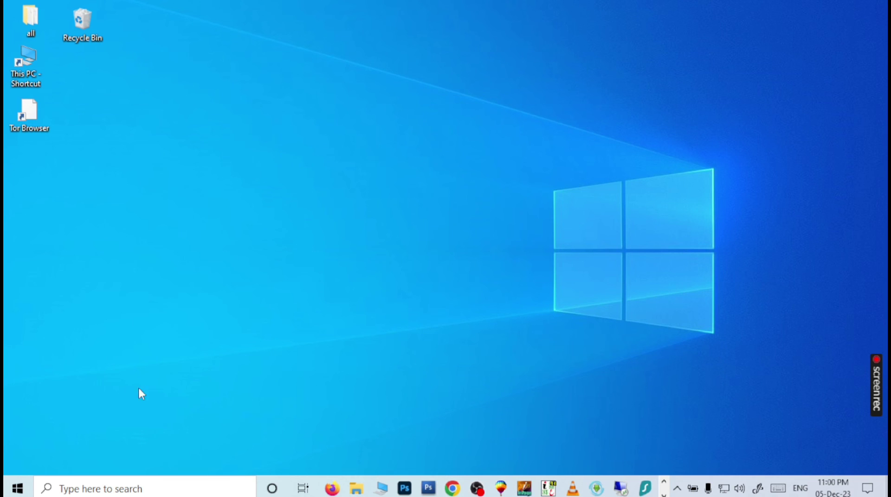
Search Windows for "disk", launch Disk Cleanup, and start it for the C: drive.
left_click(139, 488)
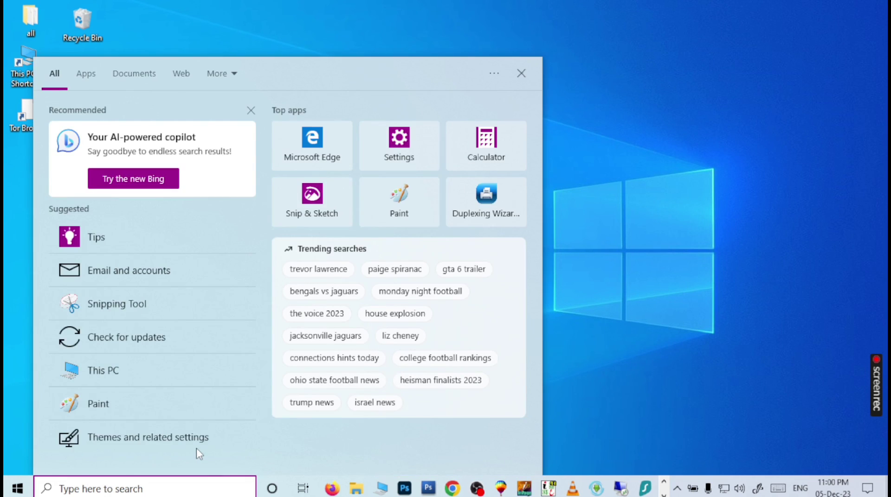
type("dis")
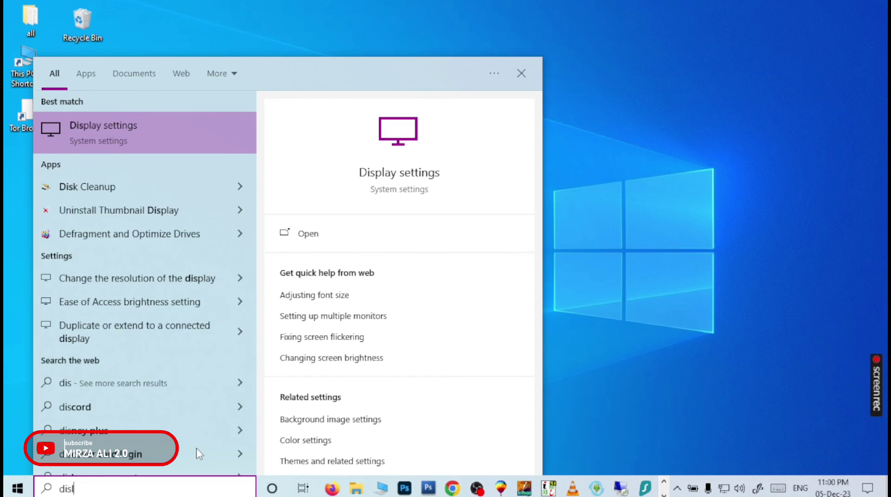
type("k")
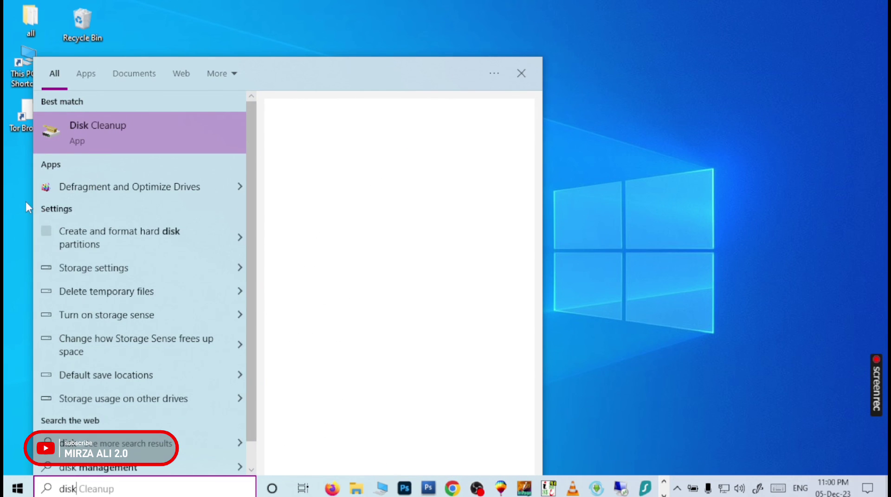
left_click(82, 129)
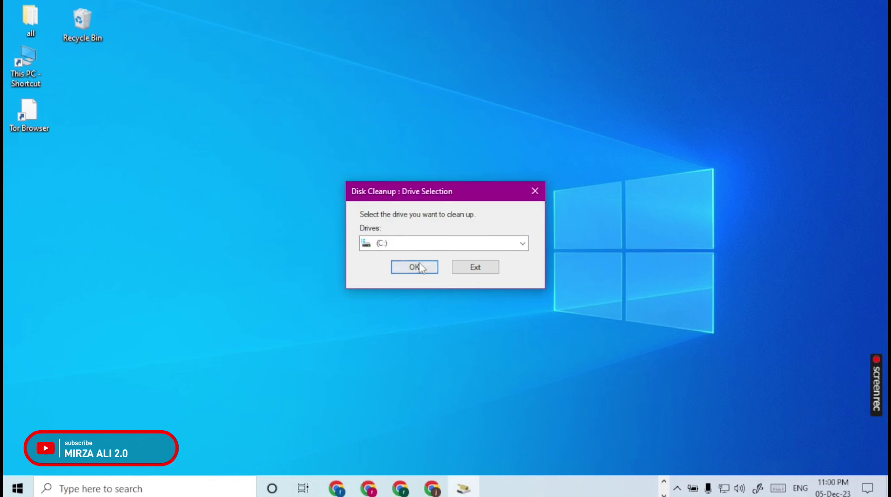
left_click(414, 267)
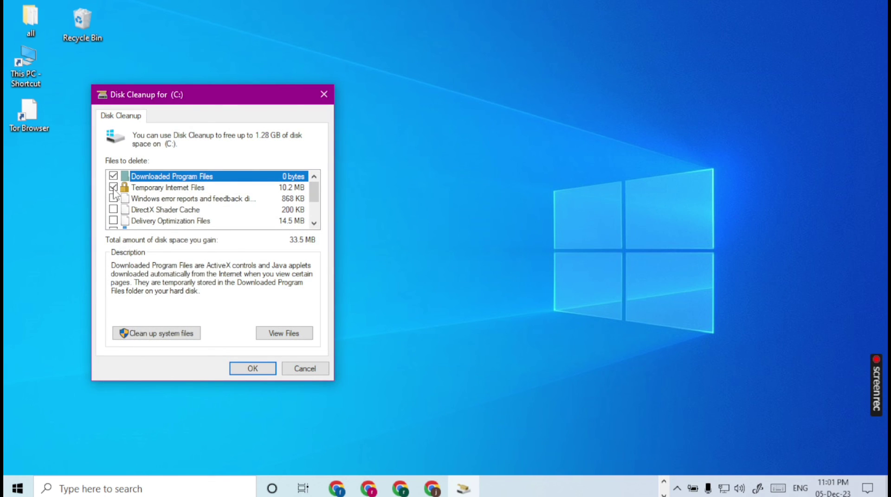
Exclude Thumbnails and include Temporary files in the C: drive cleanup, and permanently delete the selected files.
scroll(125, 204, "down", 2)
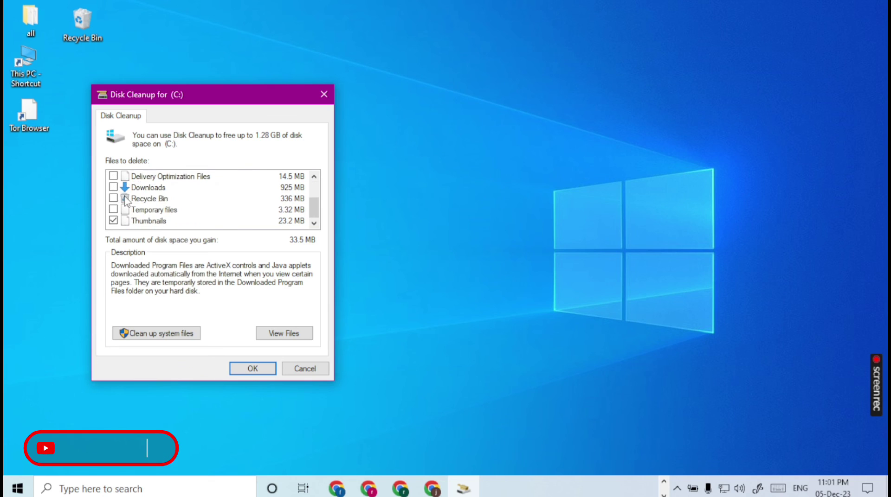
left_click(113, 221)
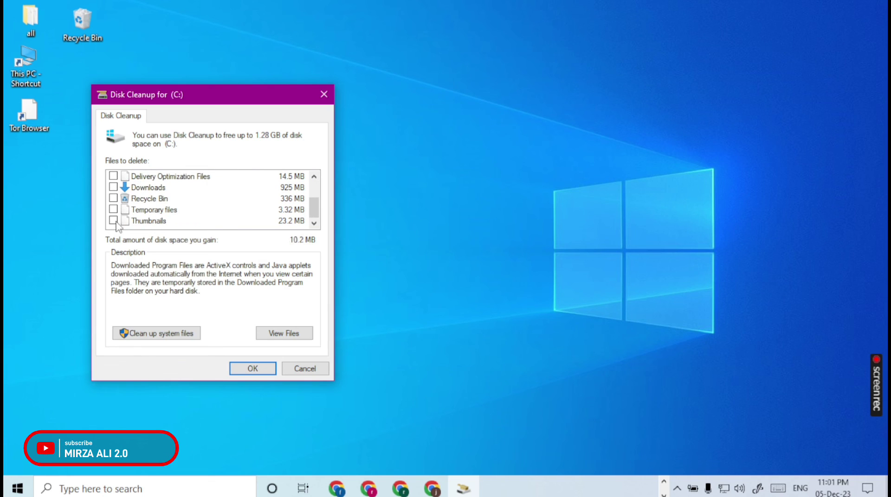
left_click(114, 210)
left_click(257, 369)
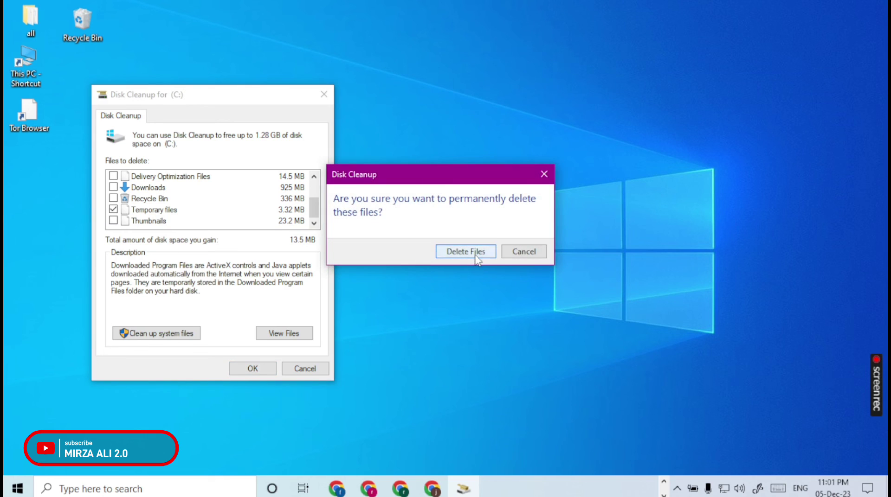
left_click(466, 252)
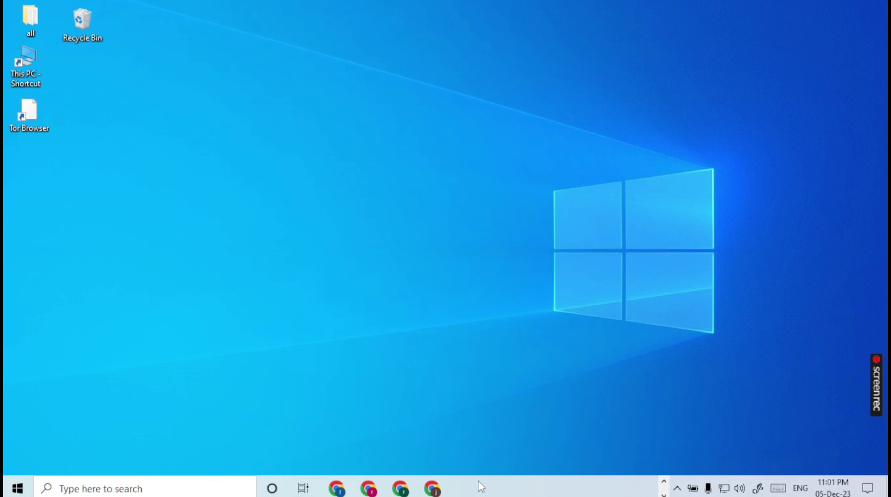
left_click(166, 488)
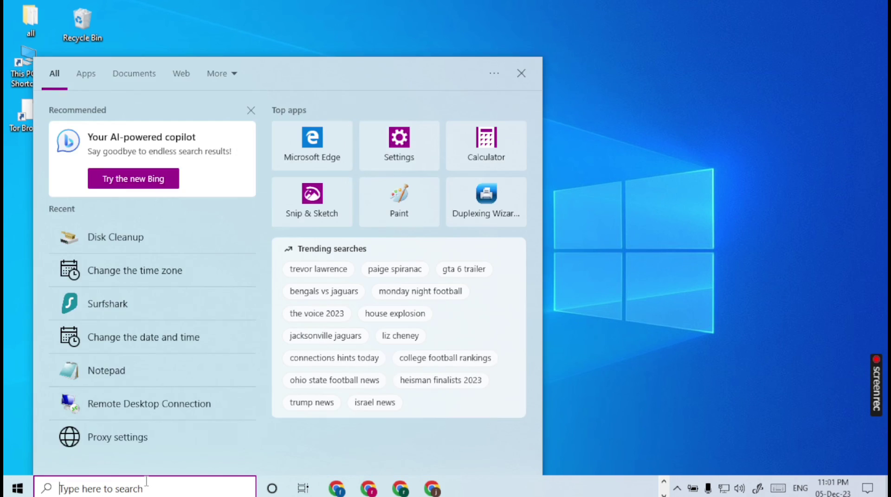
left_click(586, 326)
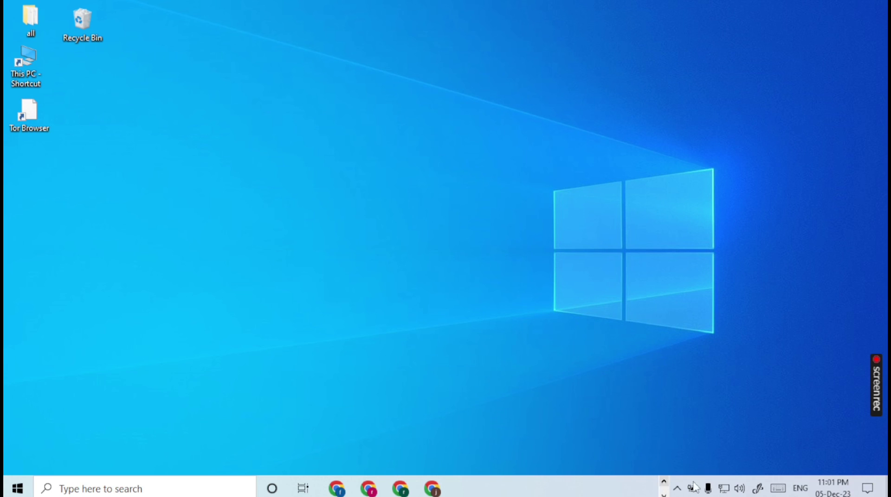
Open the privacy section of Windows Settings and view the Location and Microphone app permissions.
left_click(17, 490)
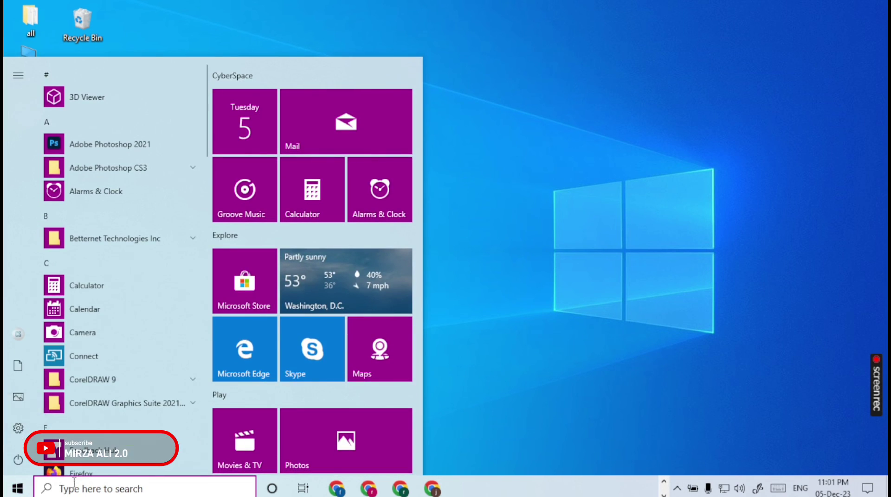
left_click(18, 429)
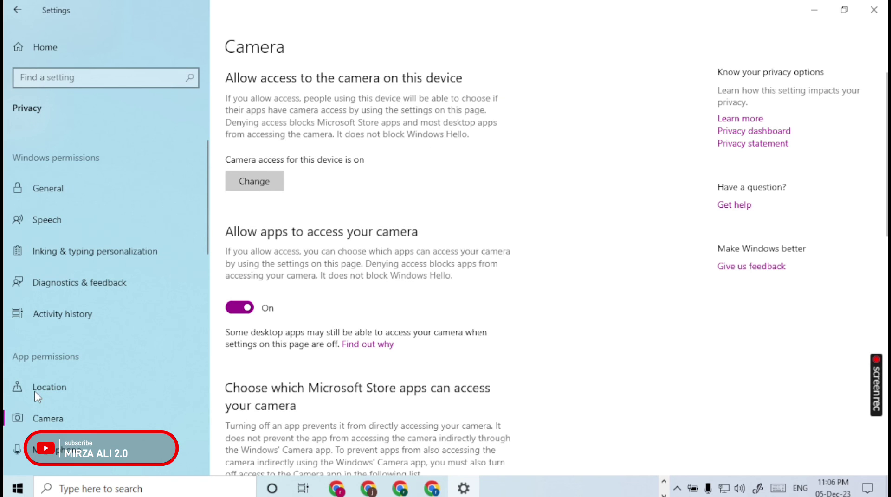
left_click(46, 387)
left_click(61, 452)
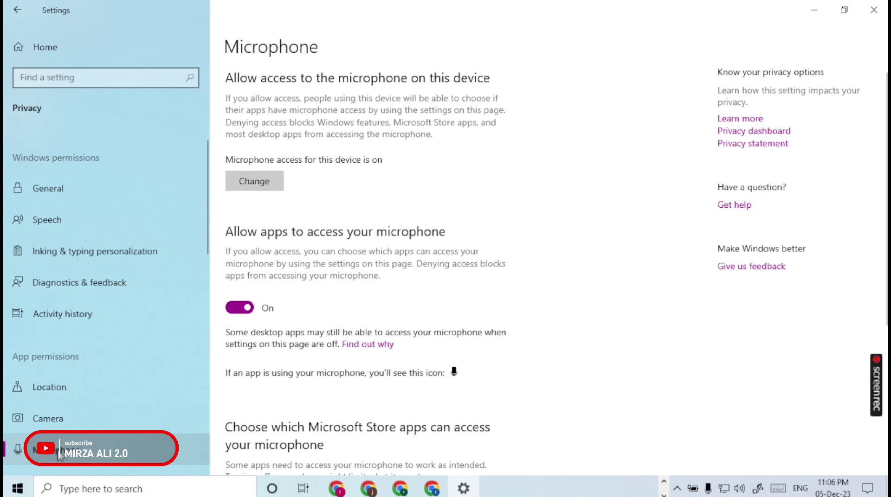